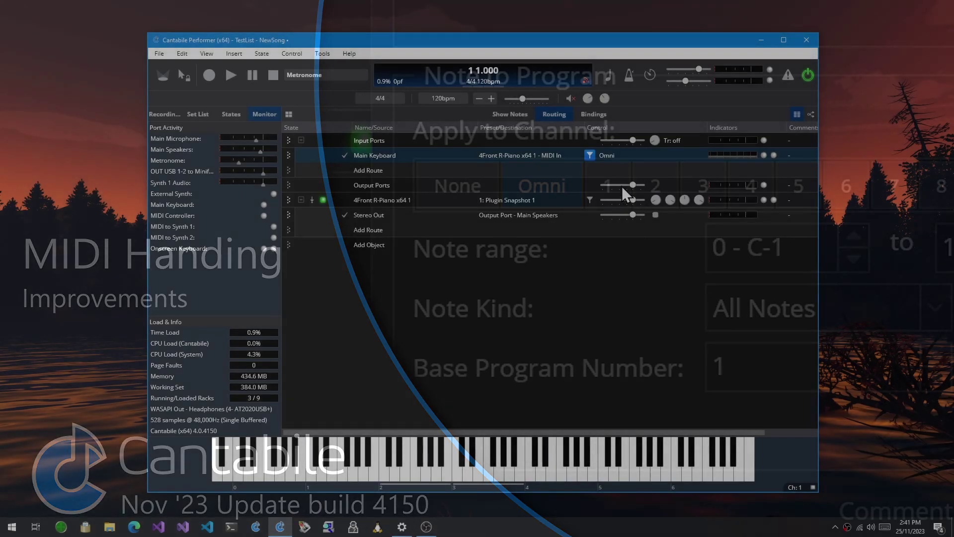
- Open the MIDI Filter editor on the Main Keyboard to 4Front R-Piano route and show its Edit commands
left_click(590, 156)
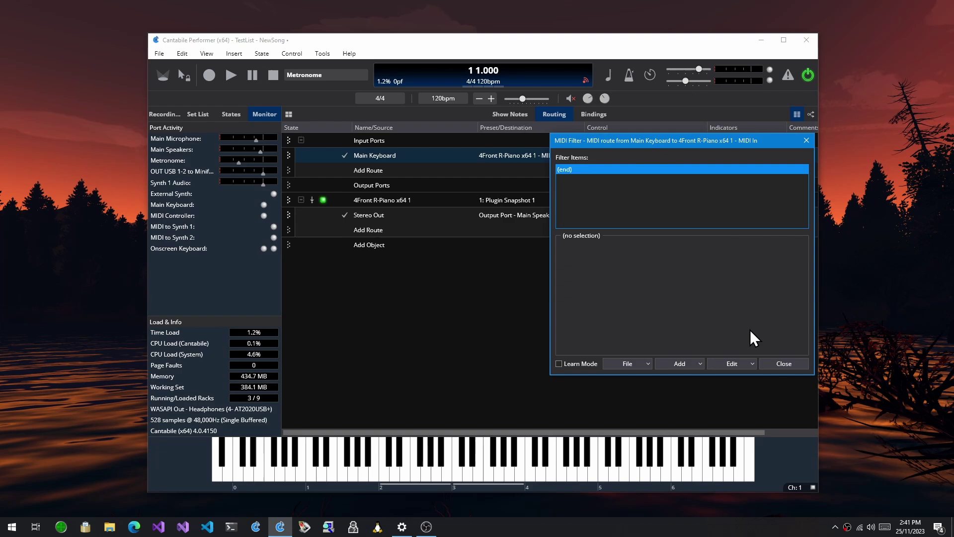
left_click(743, 365)
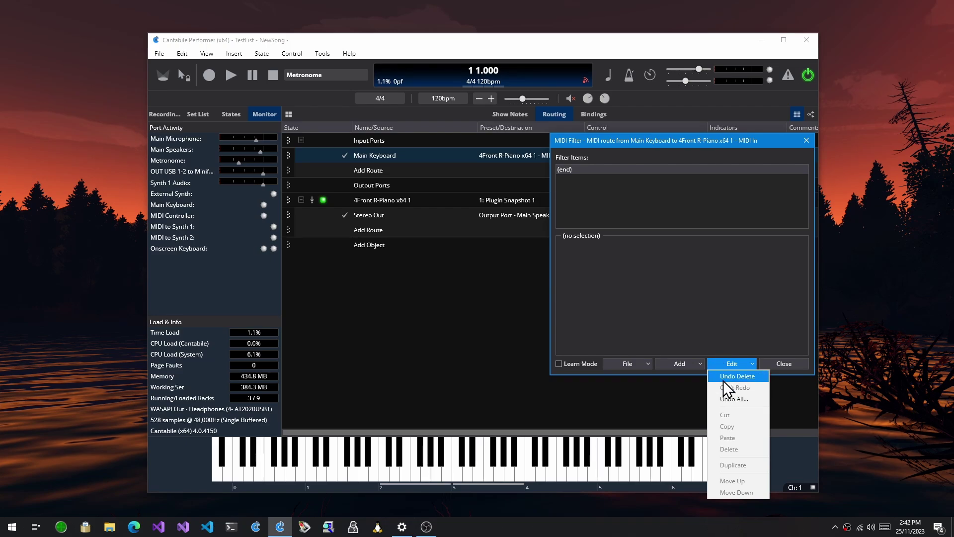
- Add a Note to Program filter with base program number 21 and note range starting at C2
left_click(695, 364)
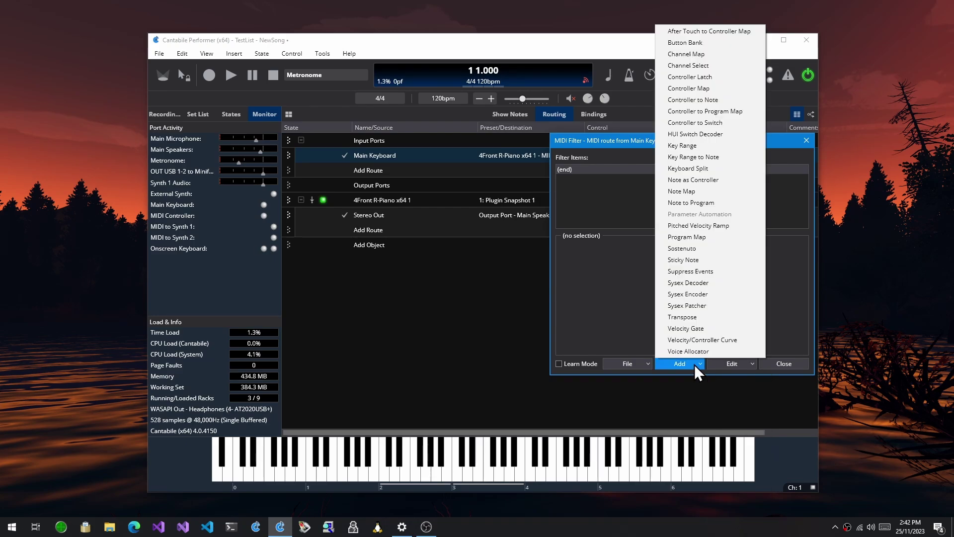
left_click(700, 203)
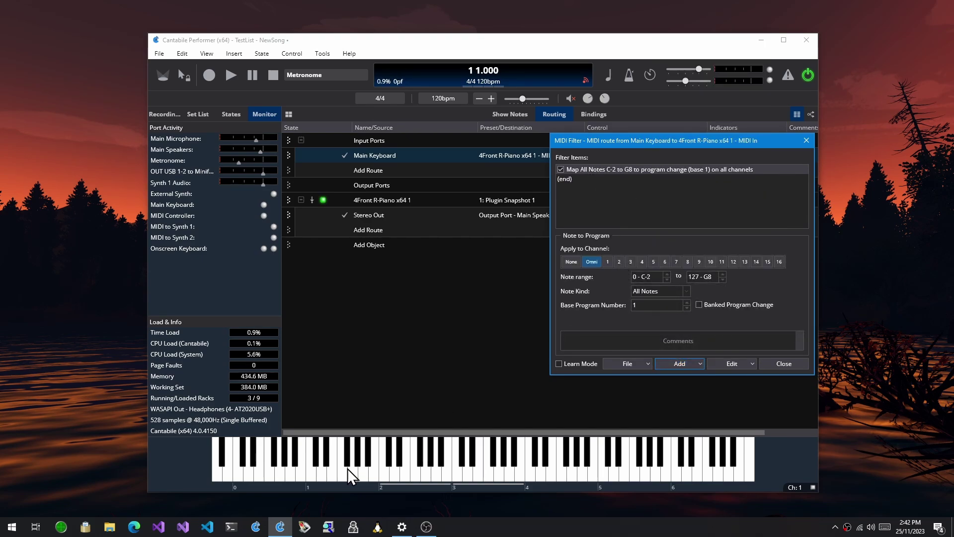
left_click(659, 291)
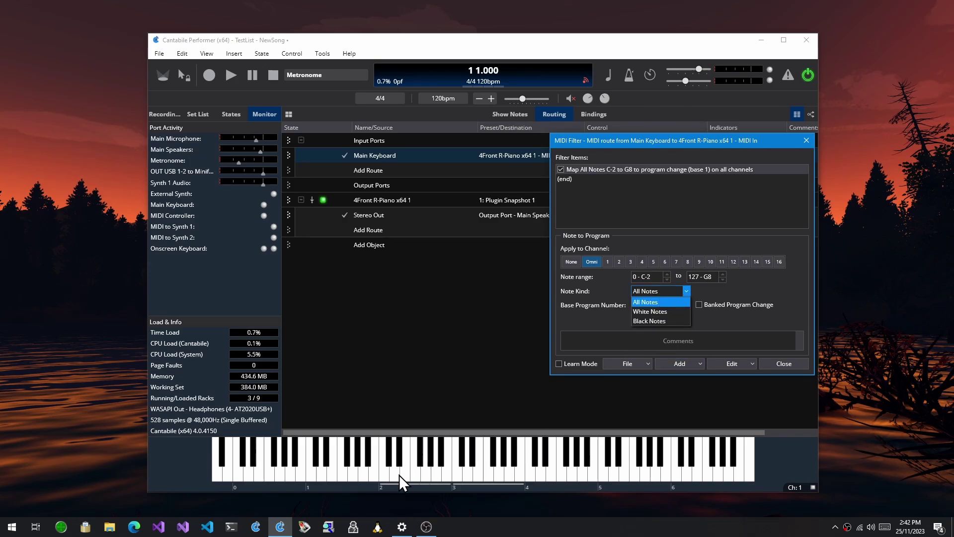
left_click(654, 300)
key("Tab")
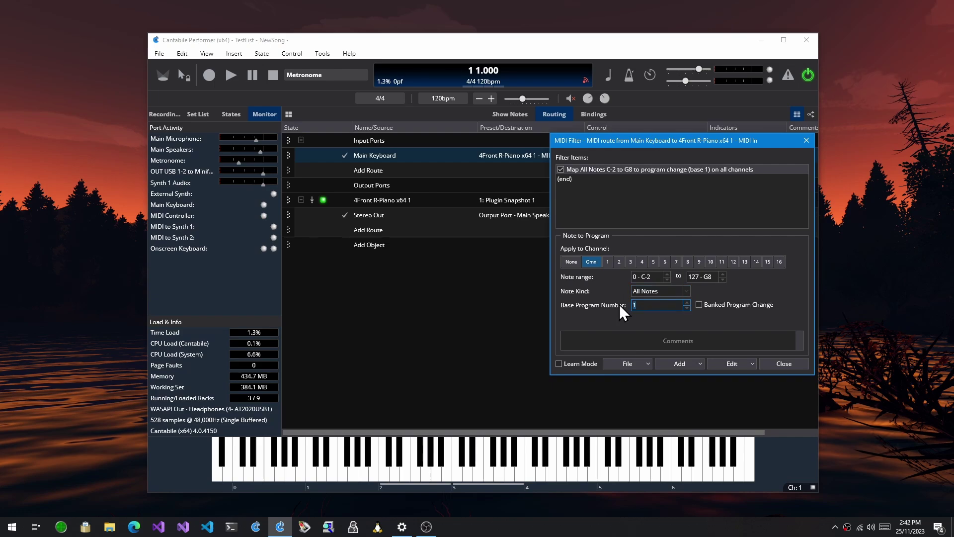
type("21")
left_click(650, 277)
type("C2")
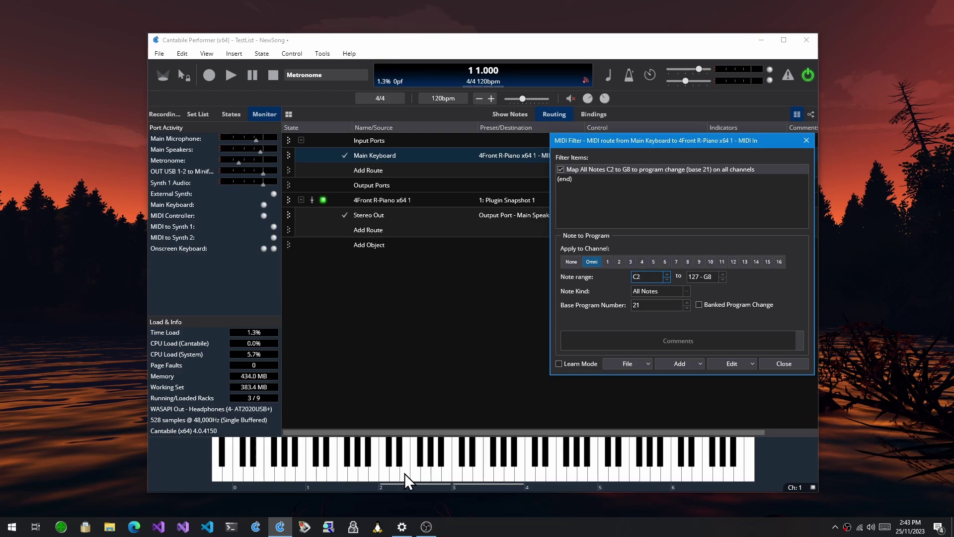
- Restrict the mapping to White Notes and test it on the on-screen keyboard
left_click(654, 293)
left_click(657, 312)
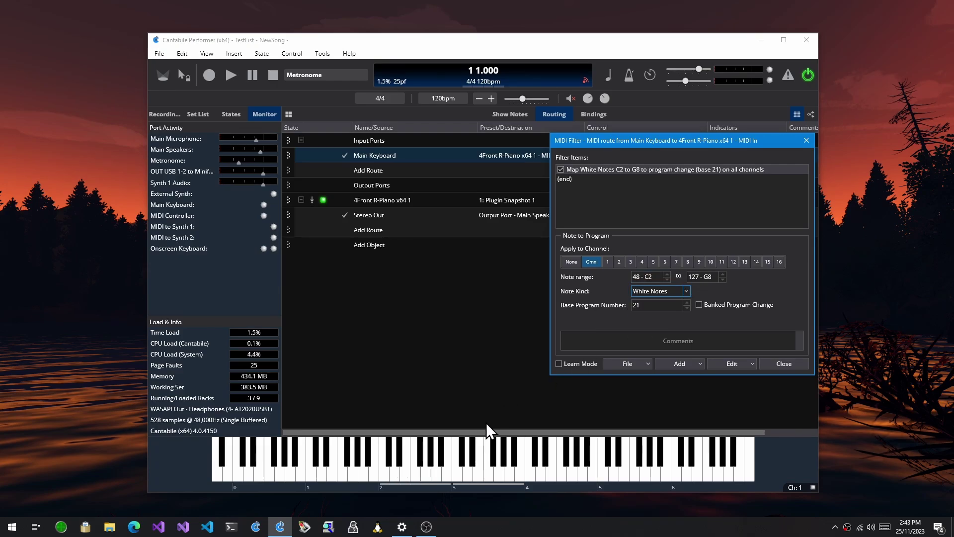
left_click(387, 475)
left_click(396, 474)
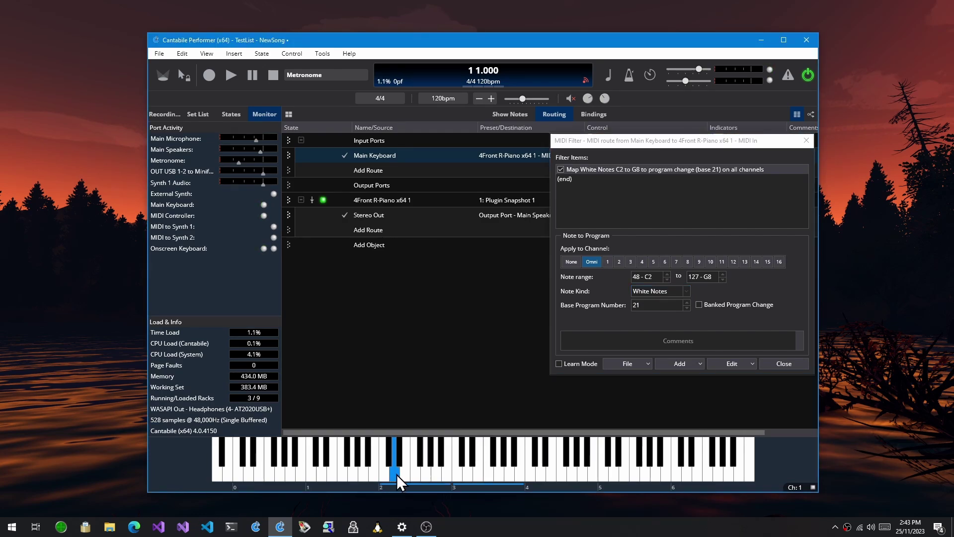
left_click(405, 475)
left_click(426, 475)
- Switch the mapping to Black Notes, test with black keys, and leave banked program changes off
left_click(664, 291)
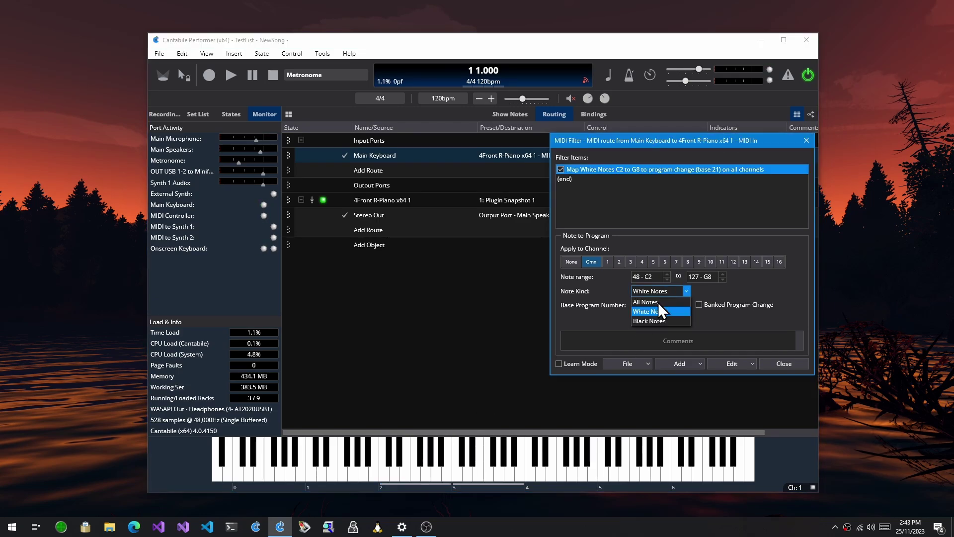
left_click(661, 320)
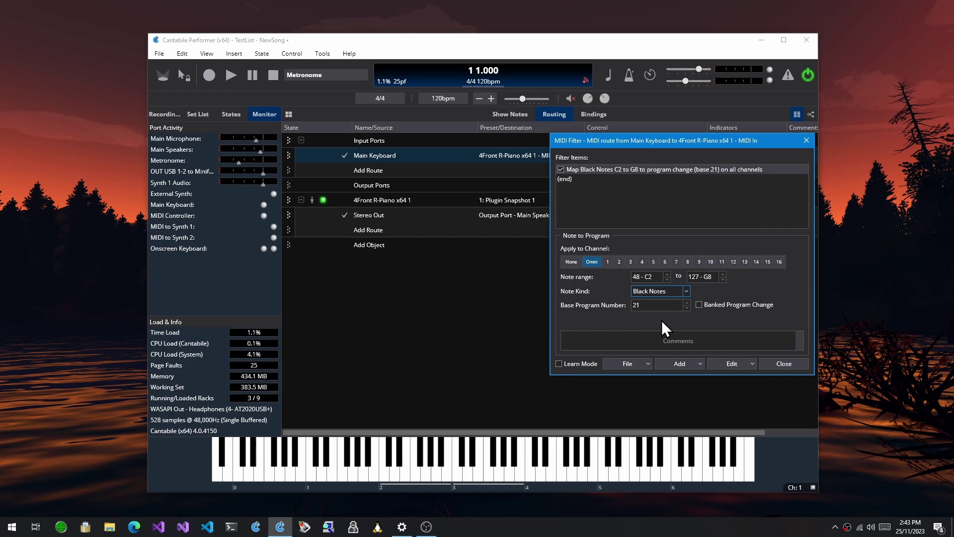
left_click(388, 456)
left_click(398, 455)
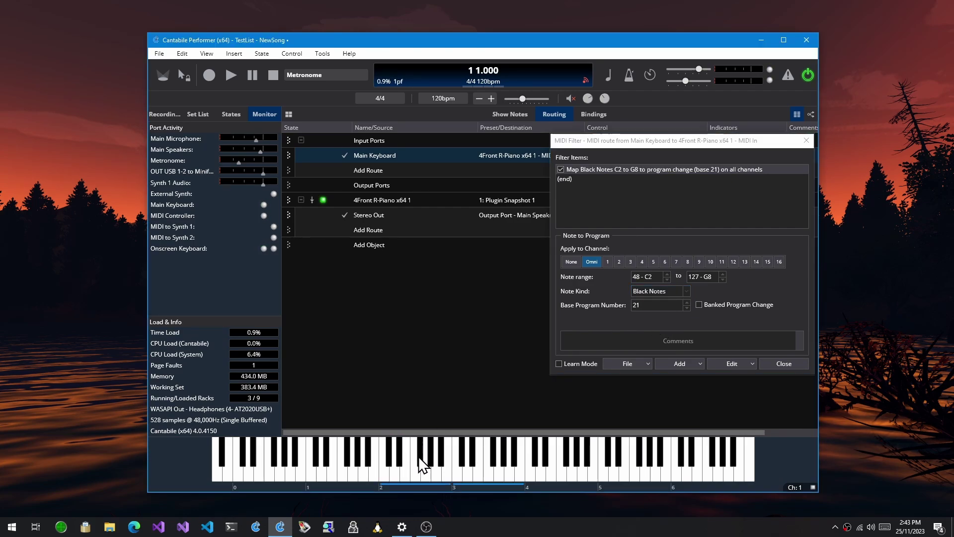
left_click(420, 457)
left_click(726, 305)
left_click(705, 305)
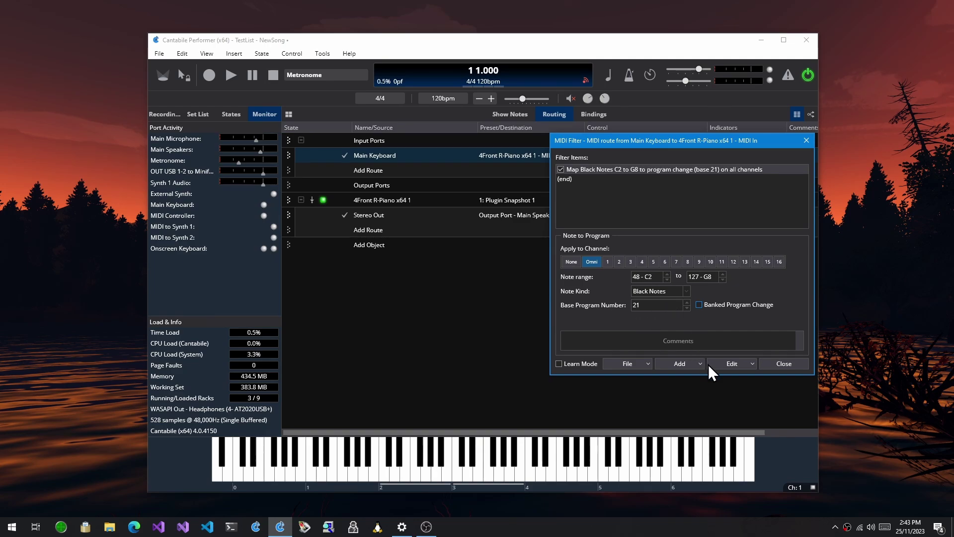
- Add a Controller Map filter with a source range of 30 to 100
left_click(693, 361)
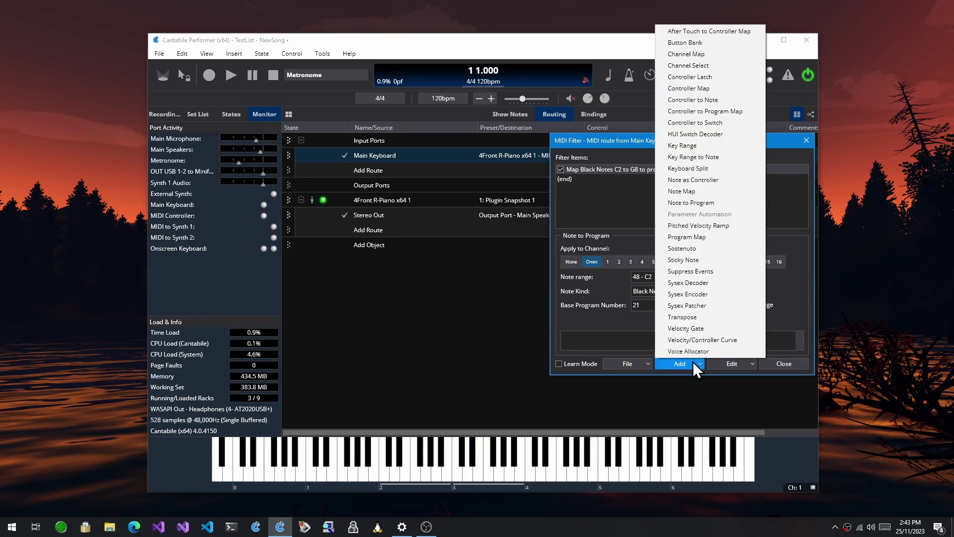
left_click(668, 88)
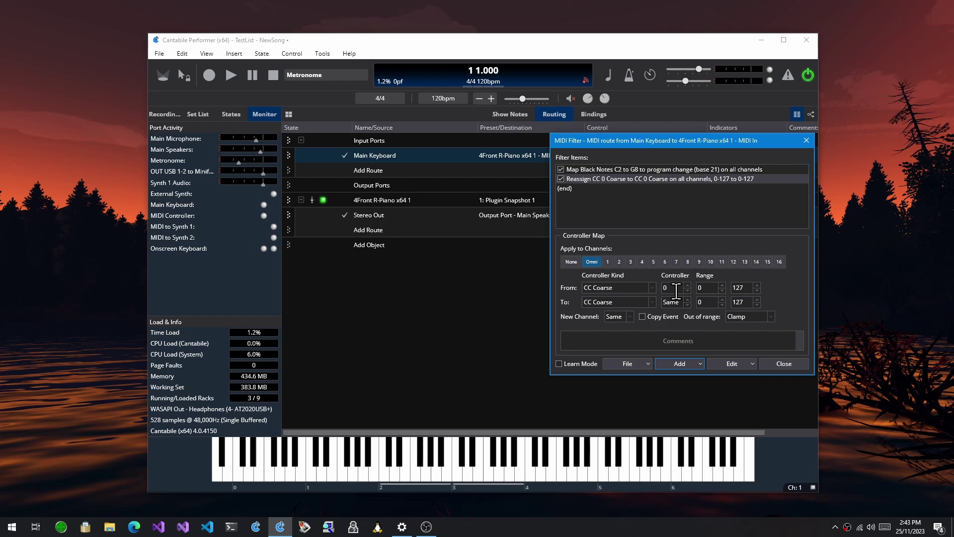
left_click(707, 288)
type("30")
key("Tab")
key("BackSpace")
type("100")
- Set out-of-range values to Passthrough and close the filter editor
left_click(753, 317)
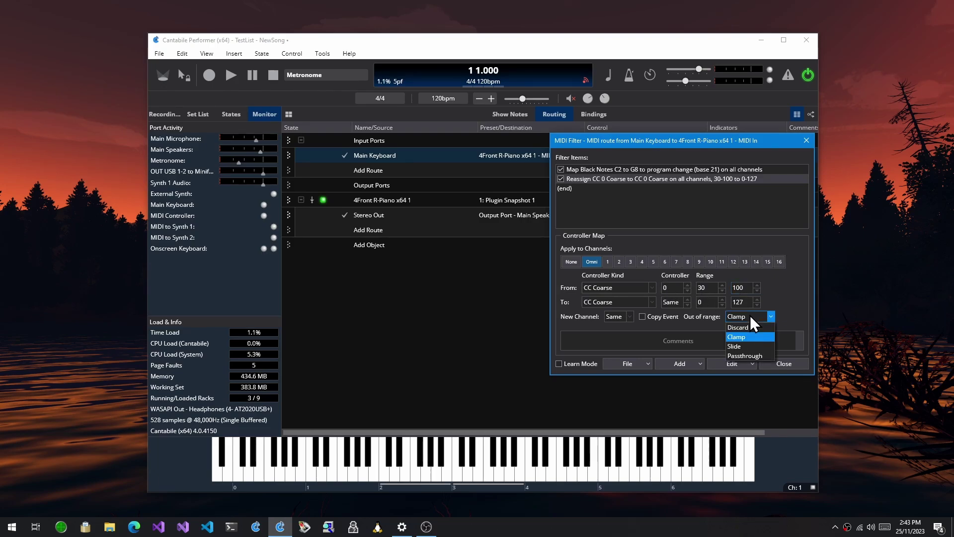
left_click(750, 356)
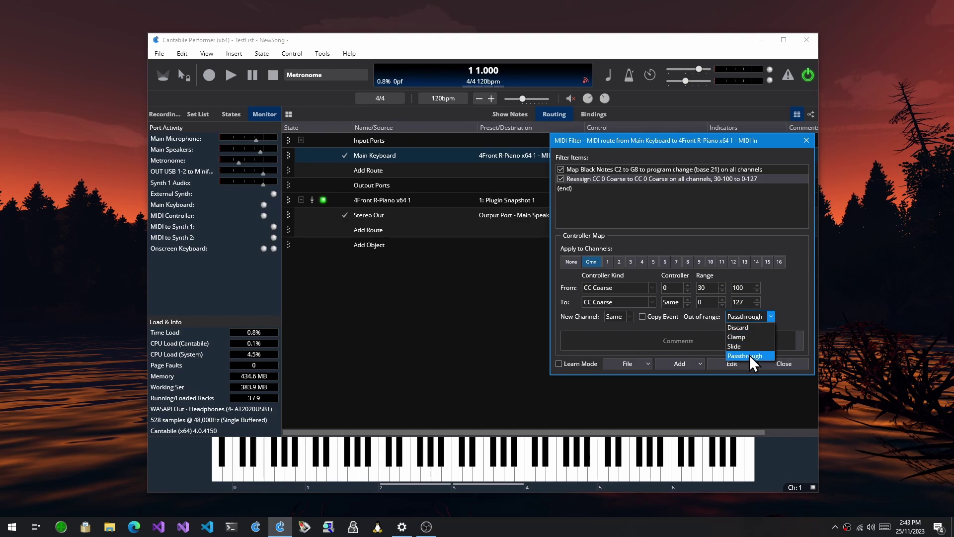
left_click(749, 356)
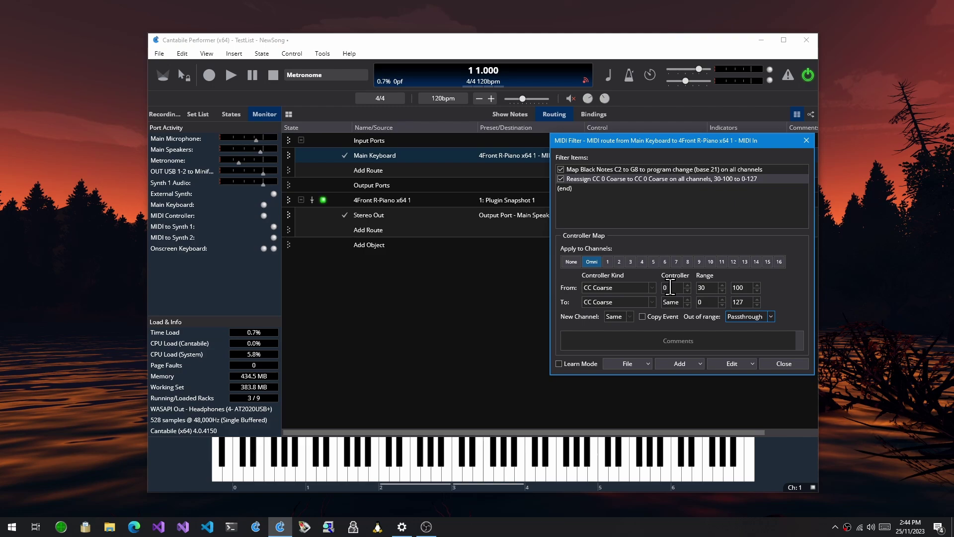
left_click(768, 361)
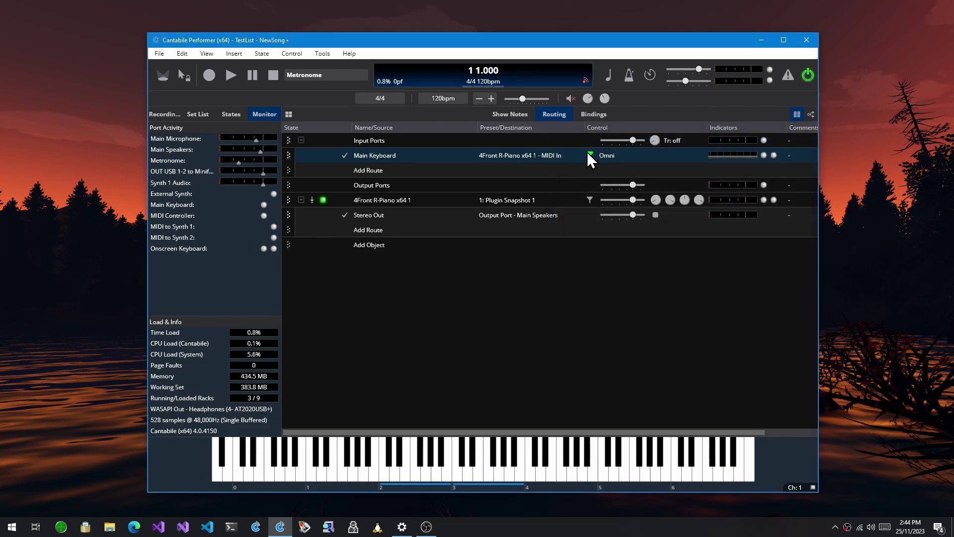
left_click(605, 156)
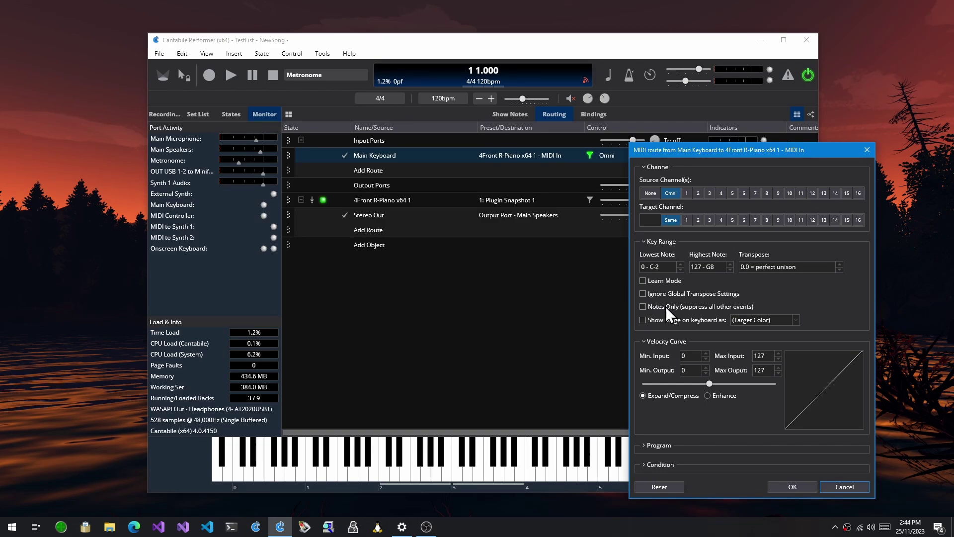
left_click(646, 168)
left_click(665, 185)
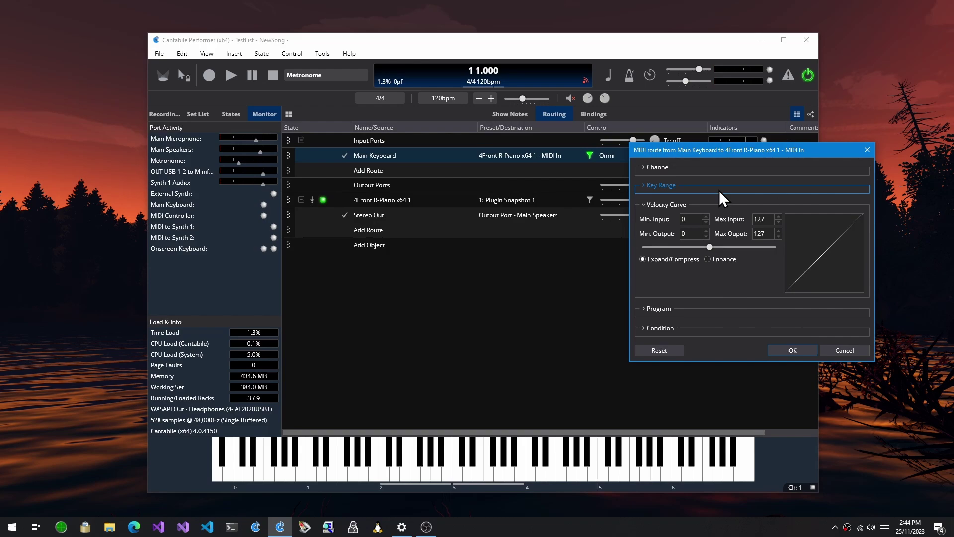
left_click(660, 185)
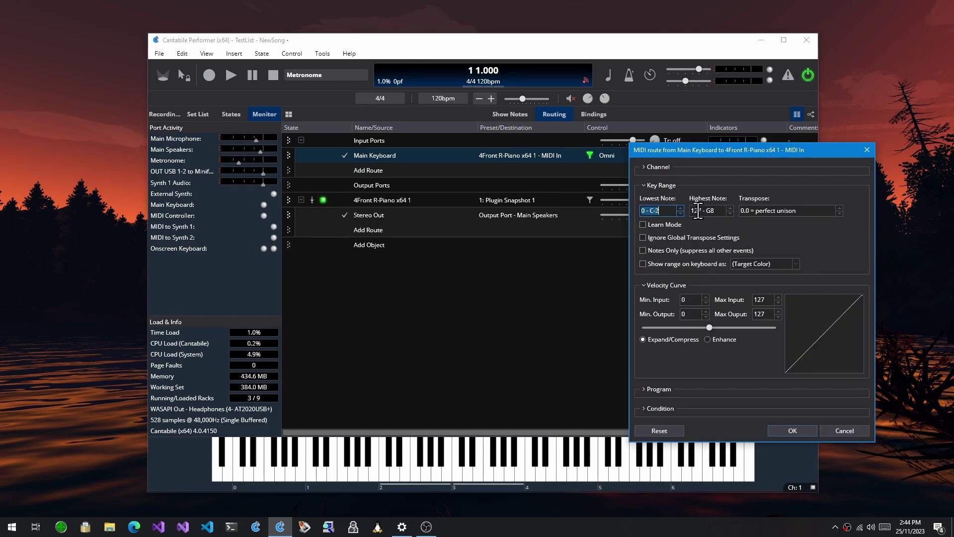
left_click(850, 430)
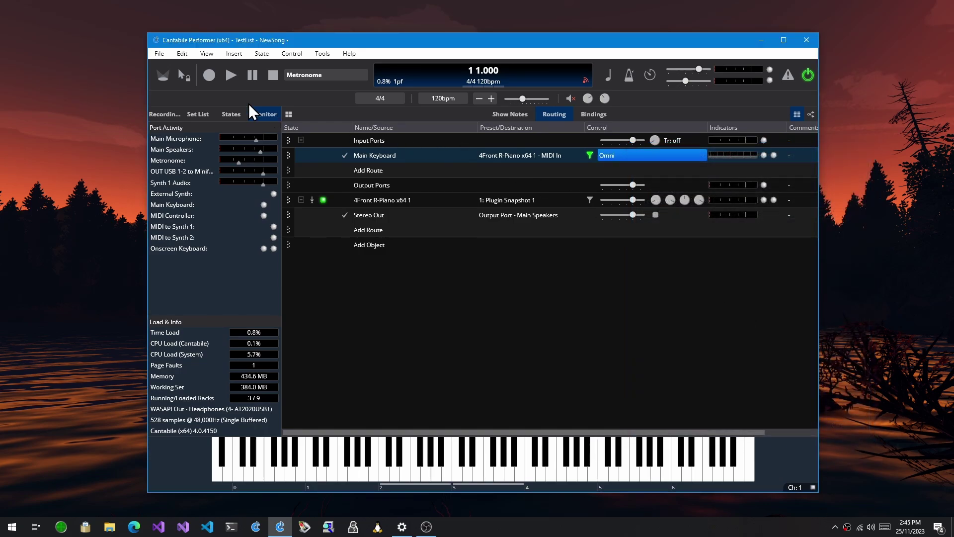
left_click(322, 53)
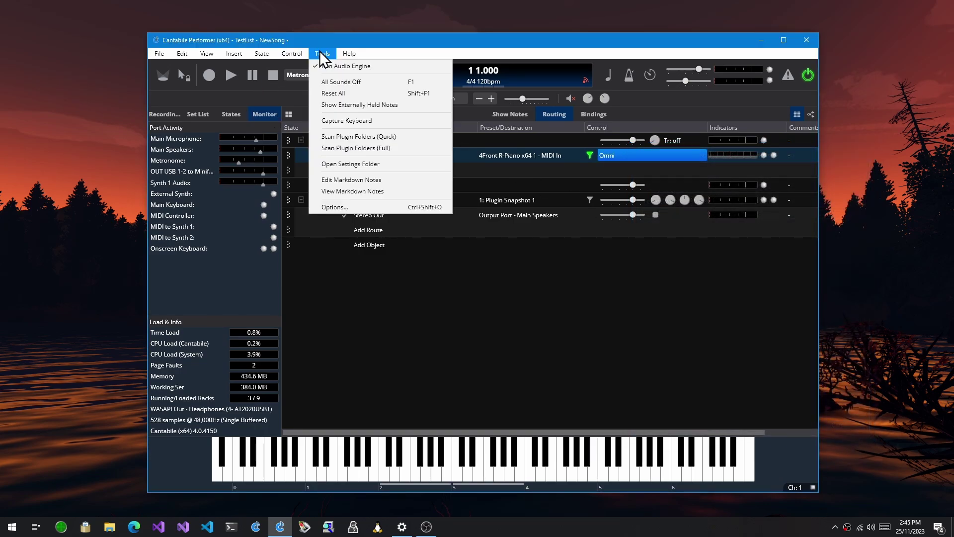
left_click(351, 207)
left_click(540, 173)
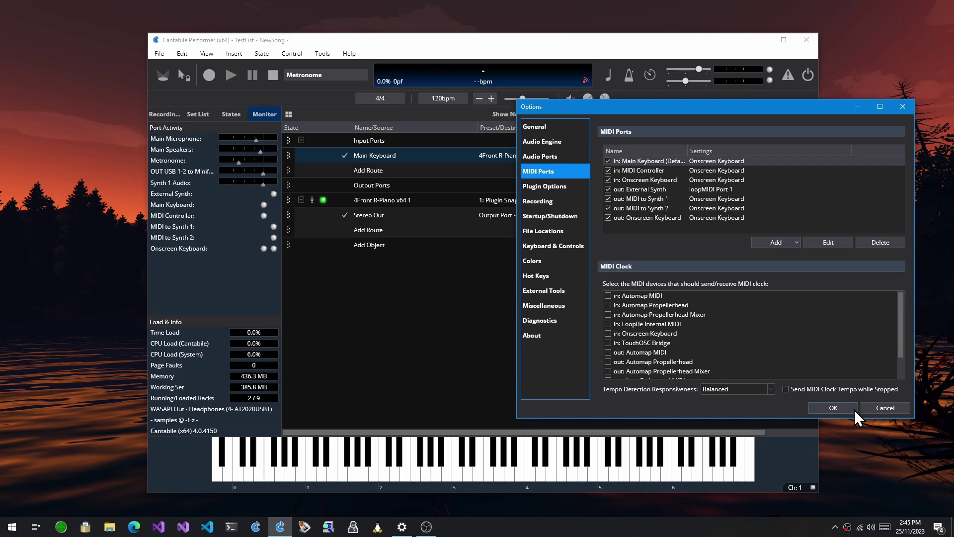
left_click(868, 406)
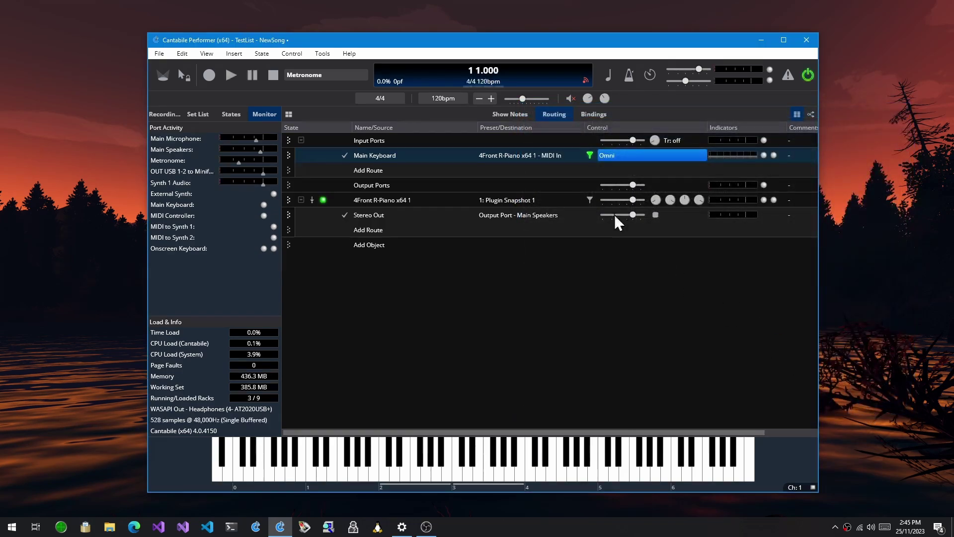
left_click(323, 53)
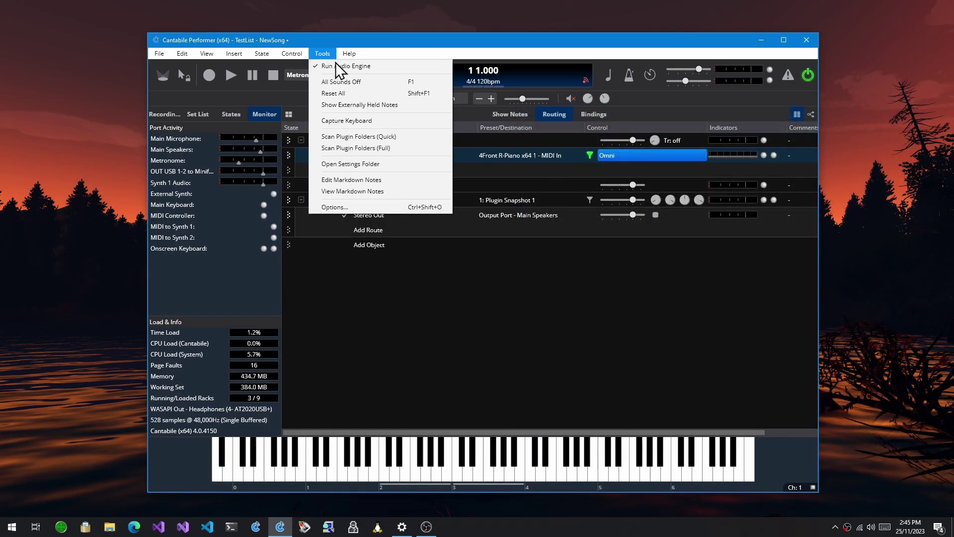
left_click(369, 209)
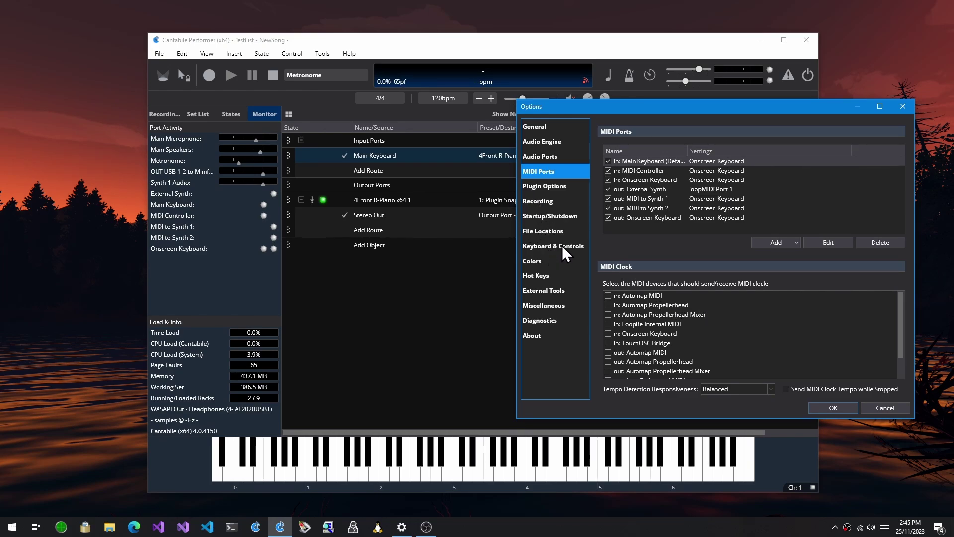
left_click(543, 306)
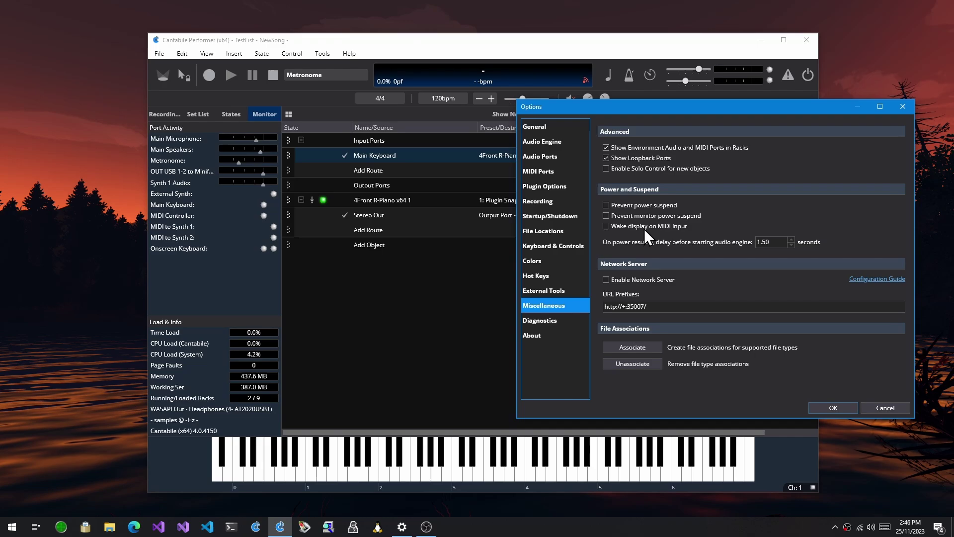
left_click(865, 405)
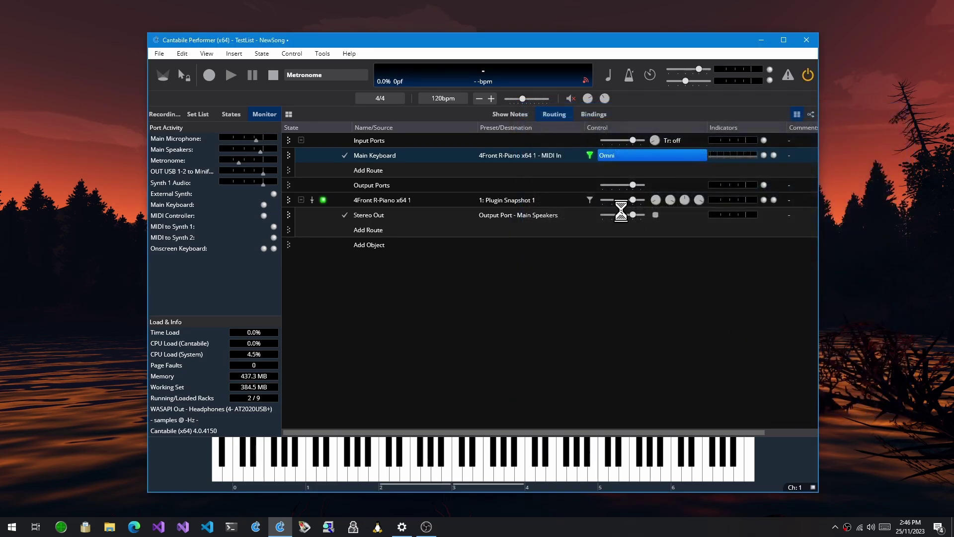